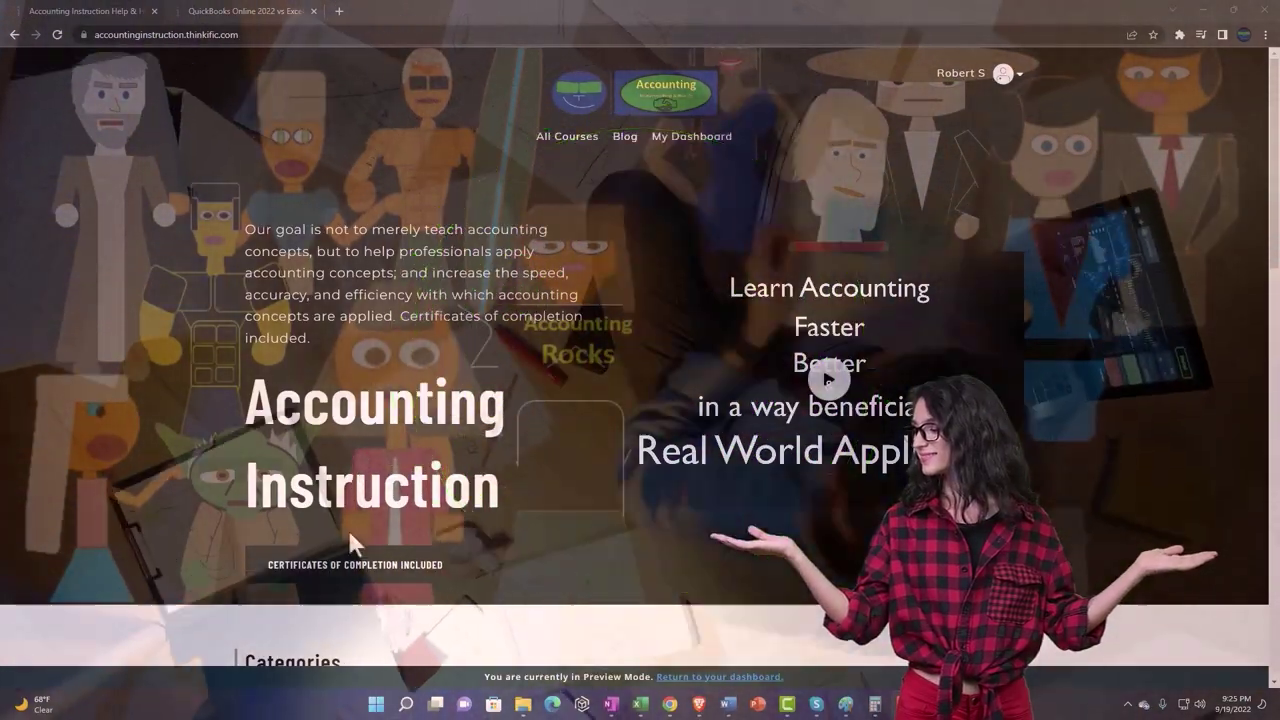
# Go to the QuickBooks Online 2022 lessons and expand the 'OneNote - Getting Started 2022' section
pyautogui.scroll(-6, 175, 548)
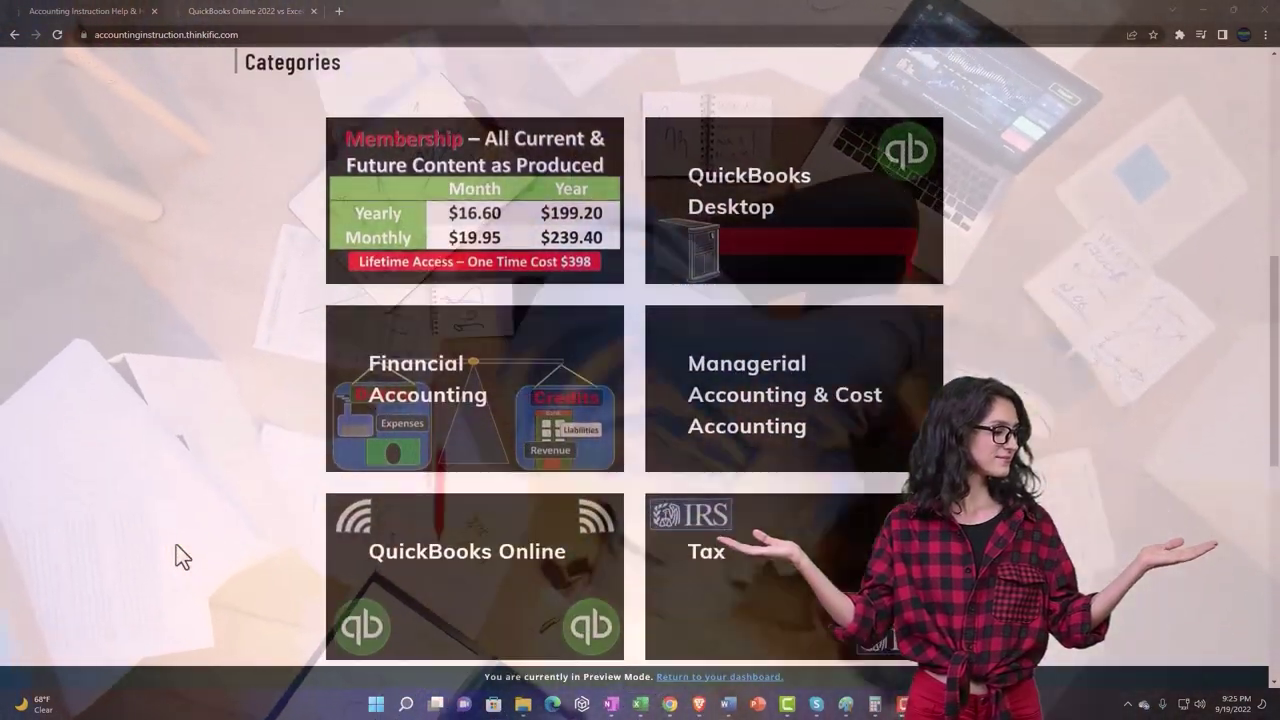
pyautogui.scroll(-3, 176, 545)
pyautogui.scroll(-2, 176, 545)
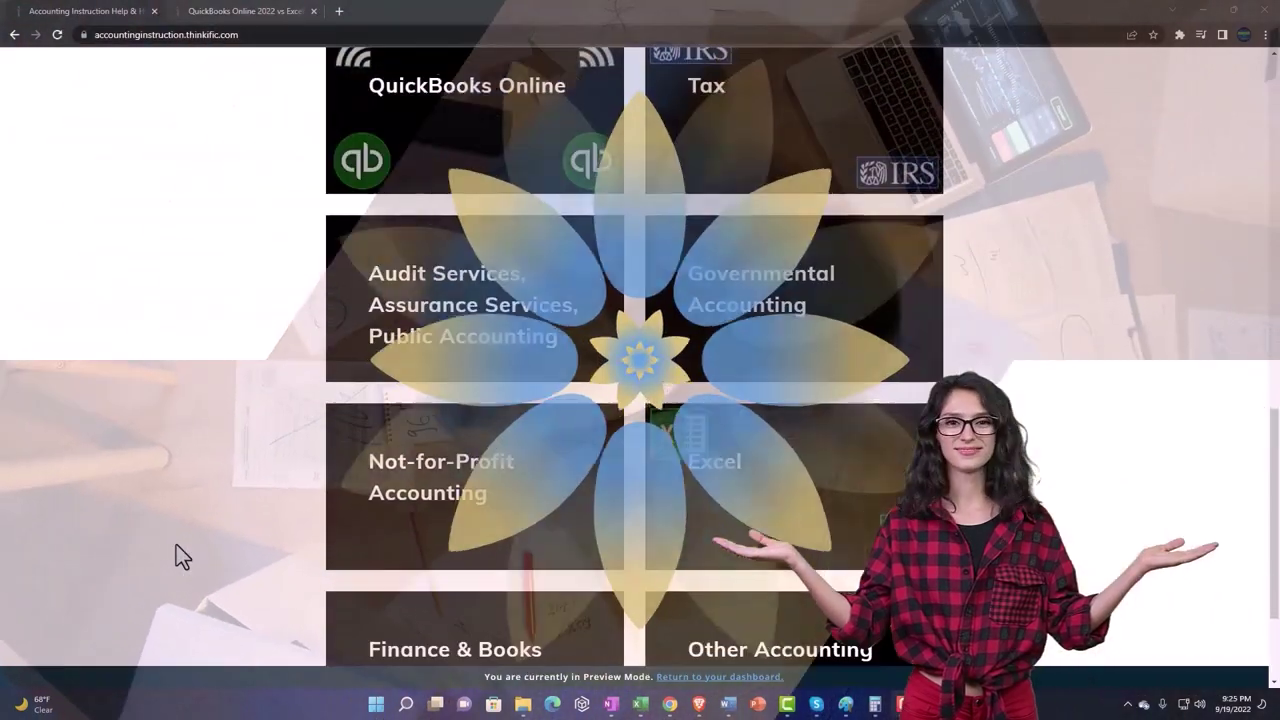
pyautogui.scroll(-2, 176, 546)
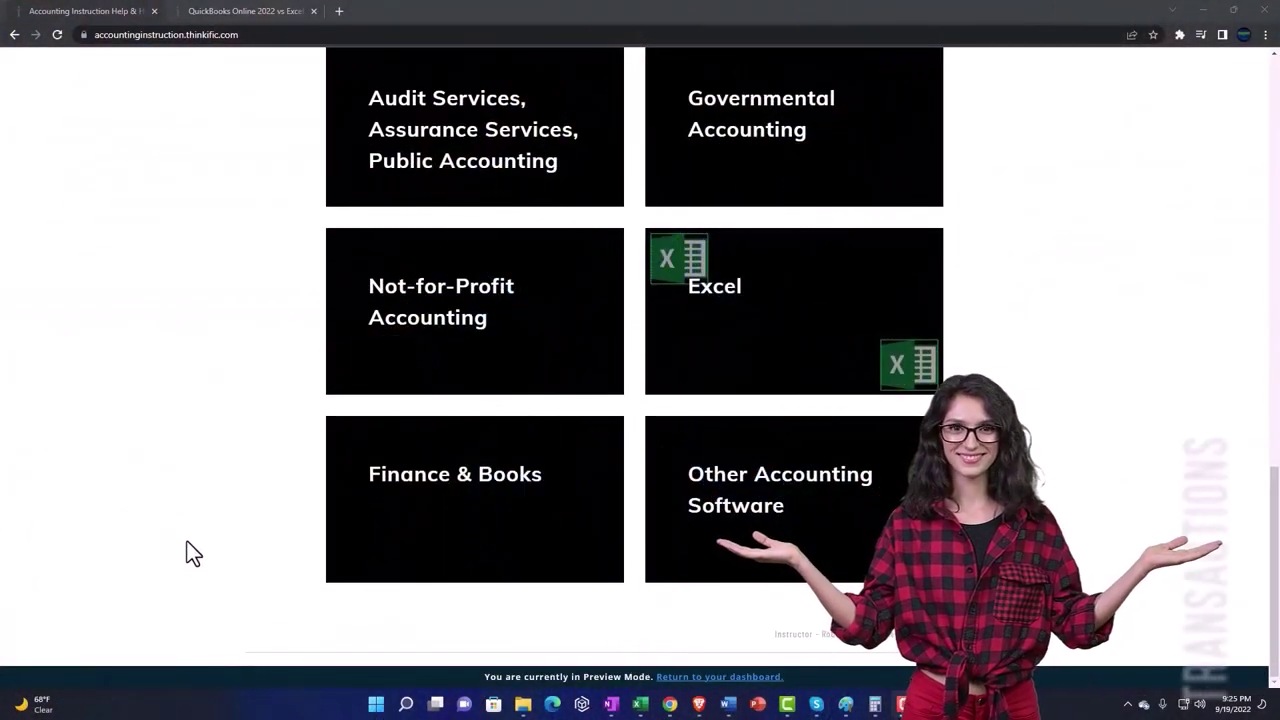
pyautogui.click(229, 13)
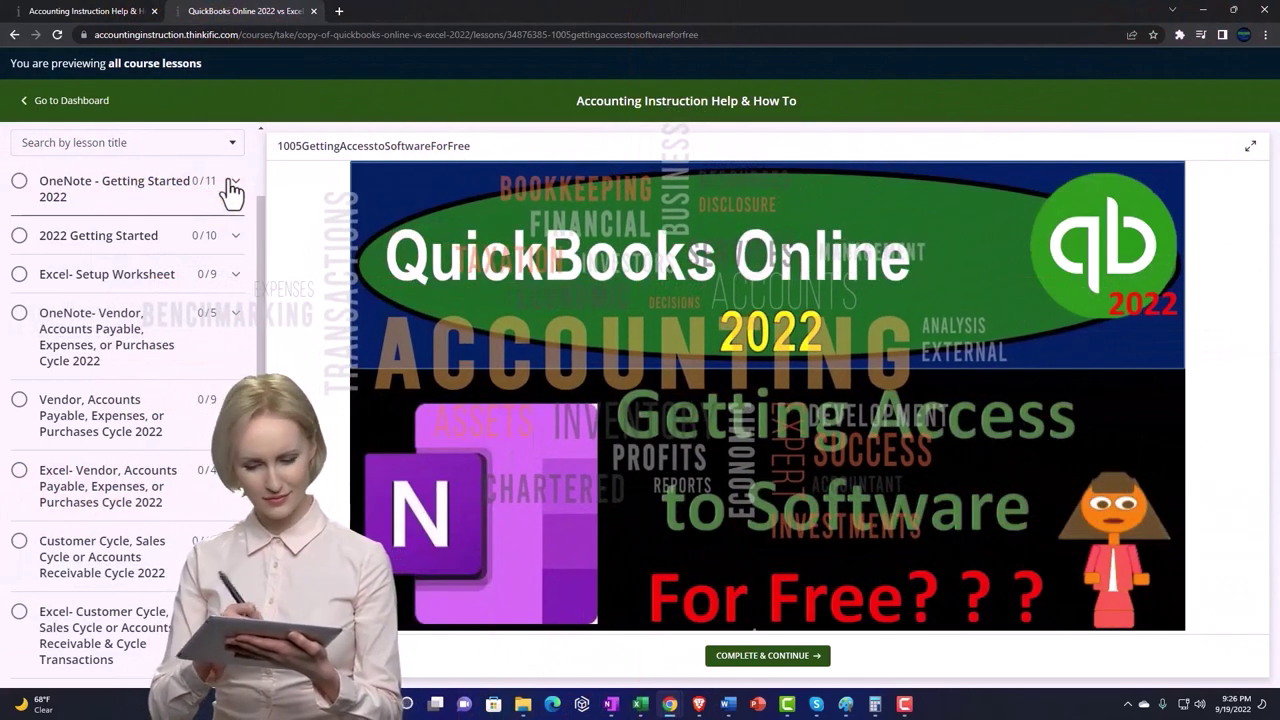
pyautogui.click(231, 190)
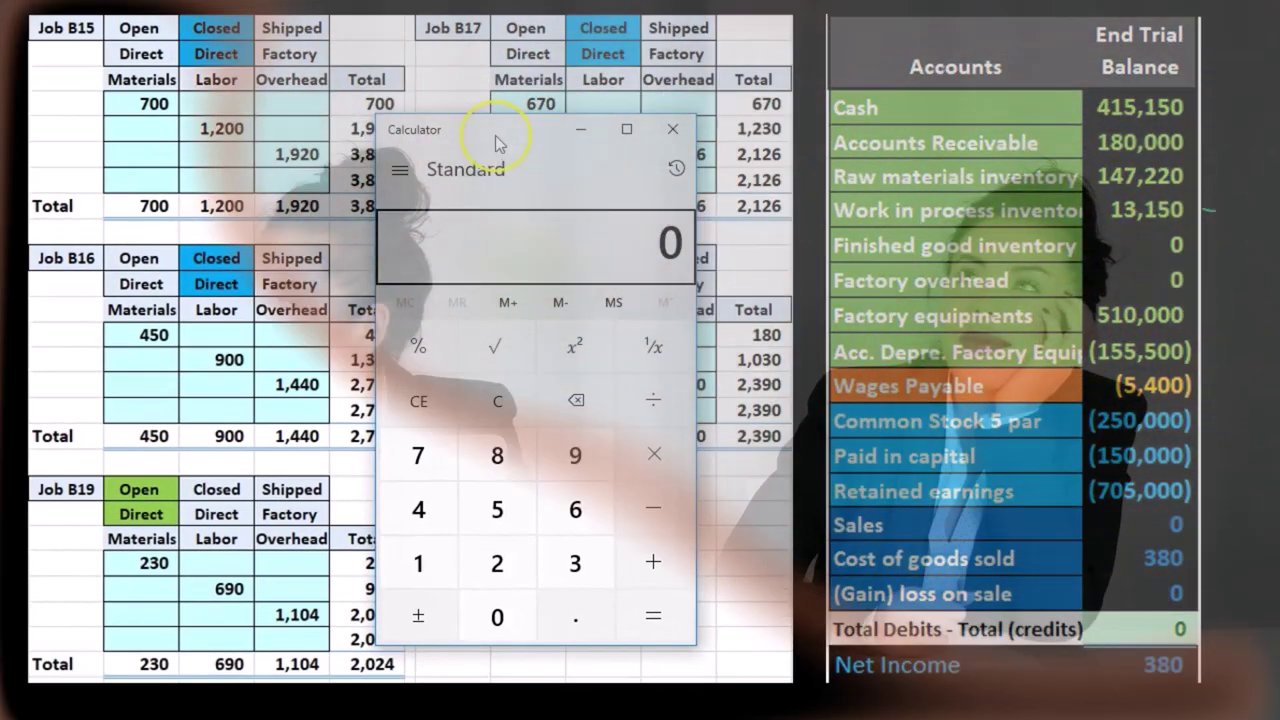
# Add the five job totals 3,820 + 2,790 + 2,024 + 2,126 + 2,390 in Calculator, reaching 13,150
pyautogui.moveTo(495, 135); pyautogui.dragTo(560, 142)
pyautogui.write('38')
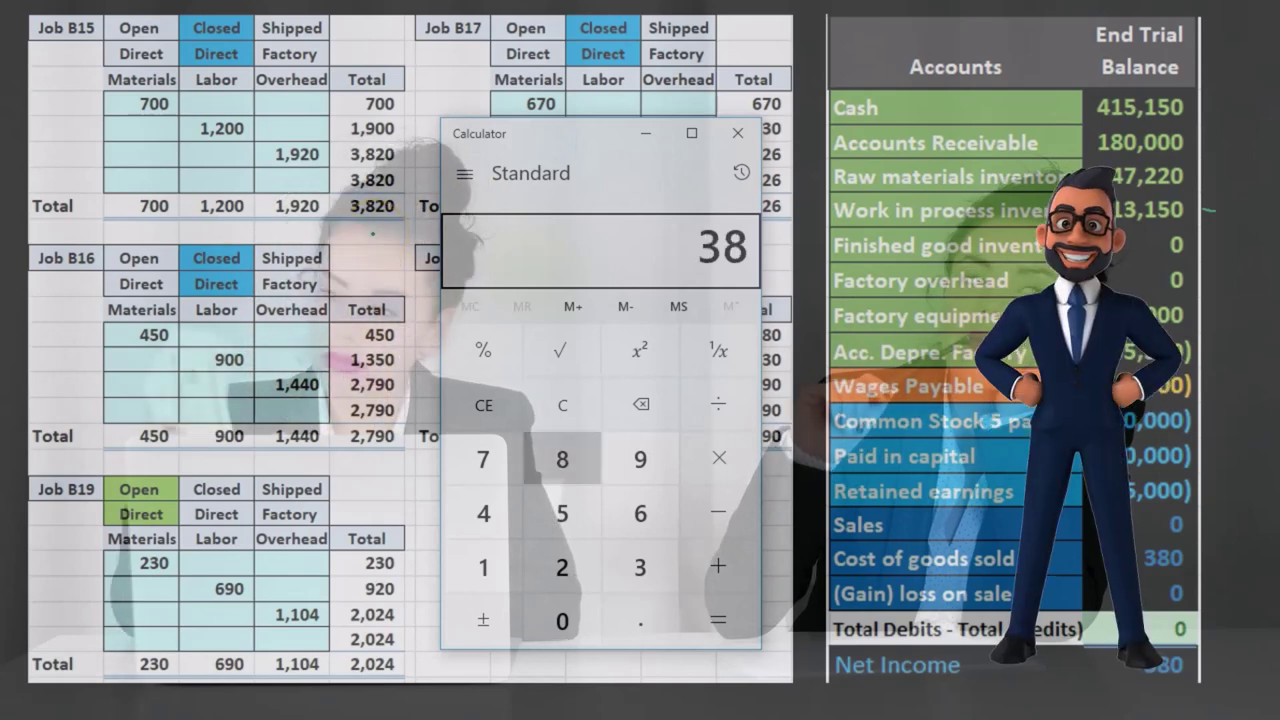
pyautogui.write('2')
pyautogui.write('27')
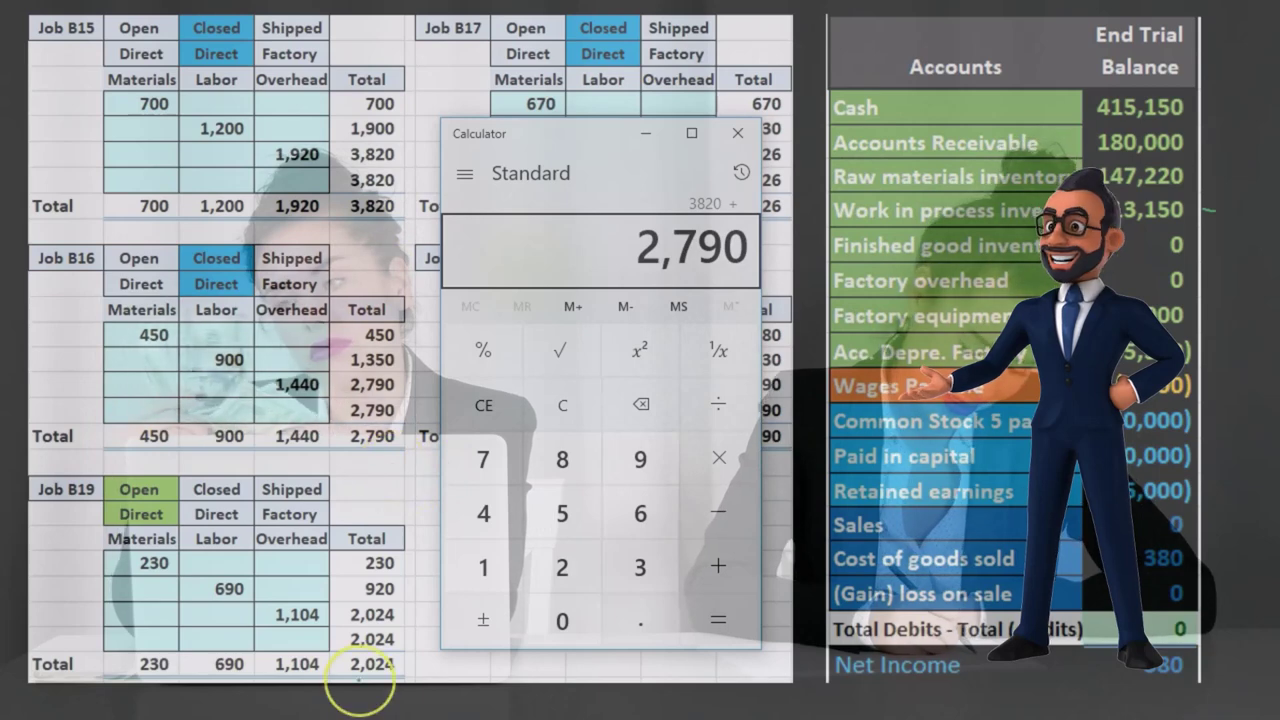
pyautogui.press('+')
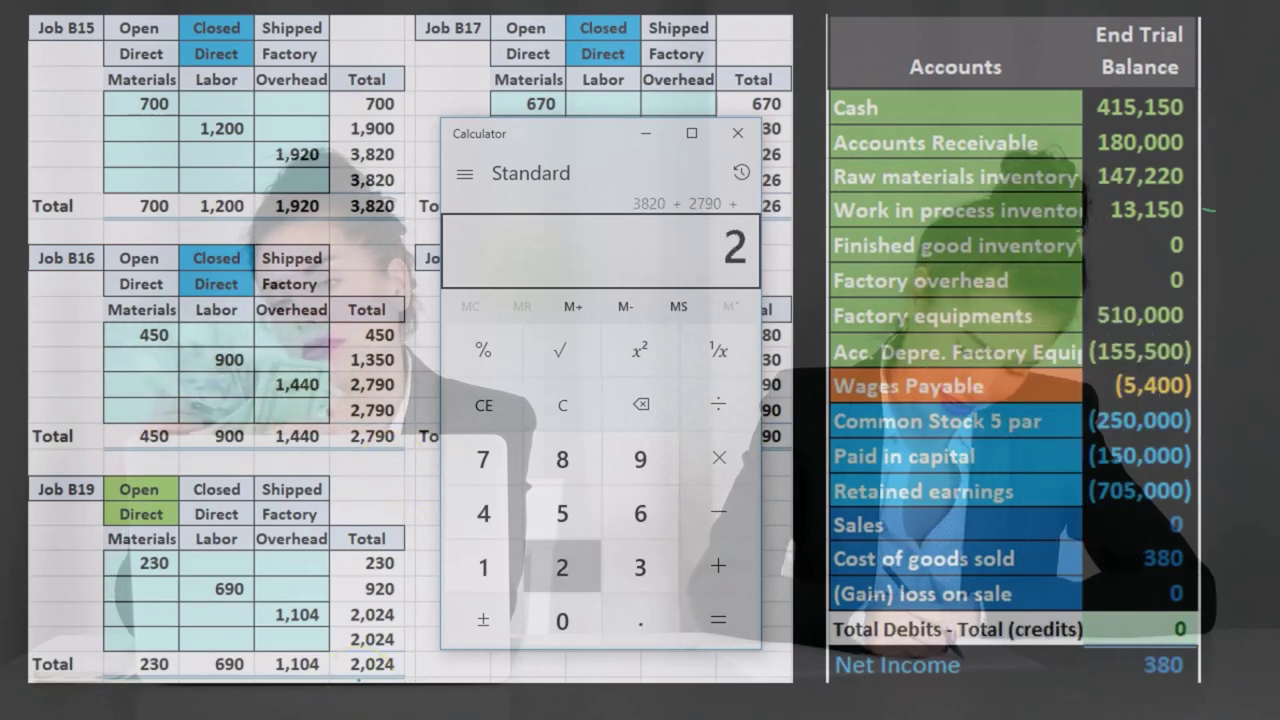
pyautogui.write('024')
pyautogui.press('+')
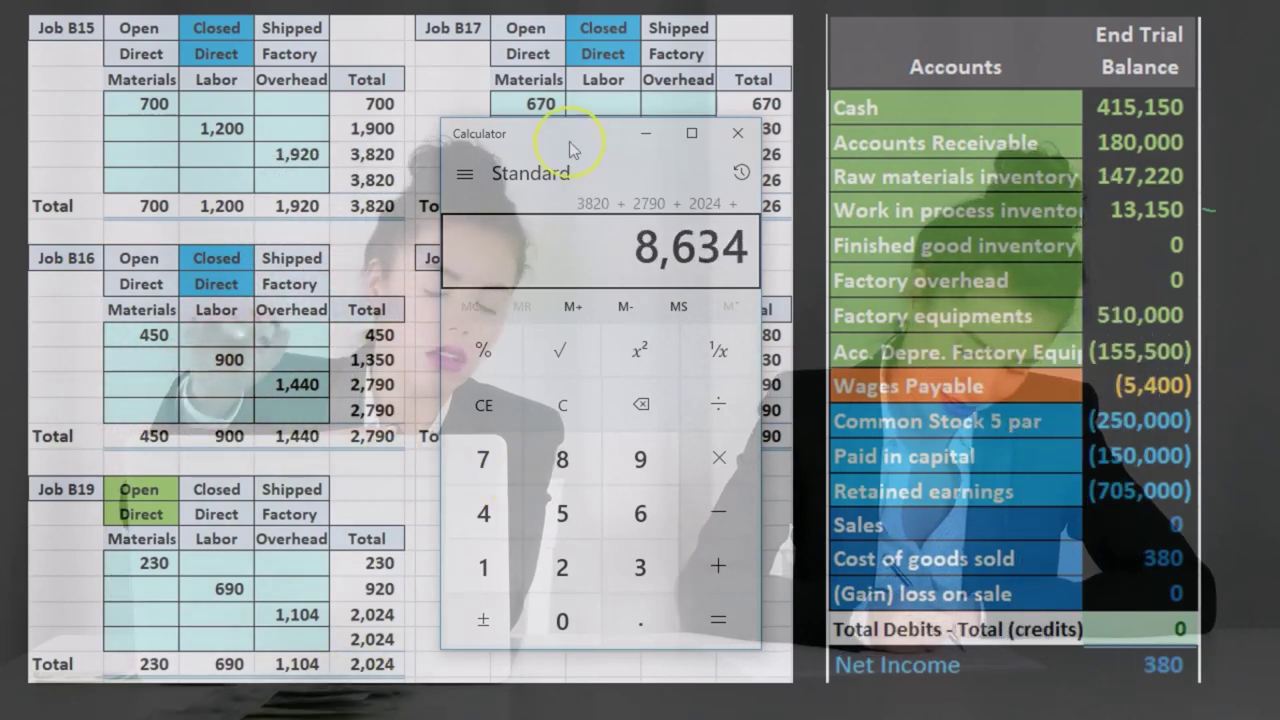
pyautogui.moveTo(577, 140); pyautogui.dragTo(936, 112)
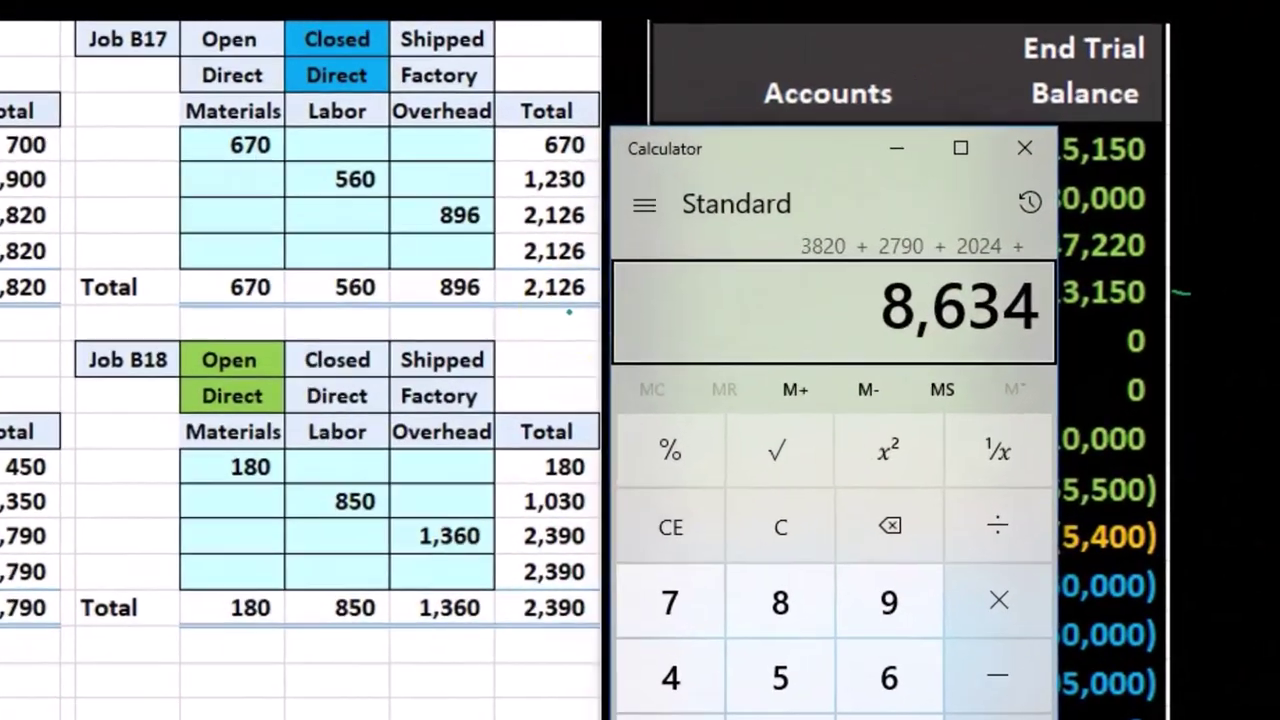
pyautogui.write('21')
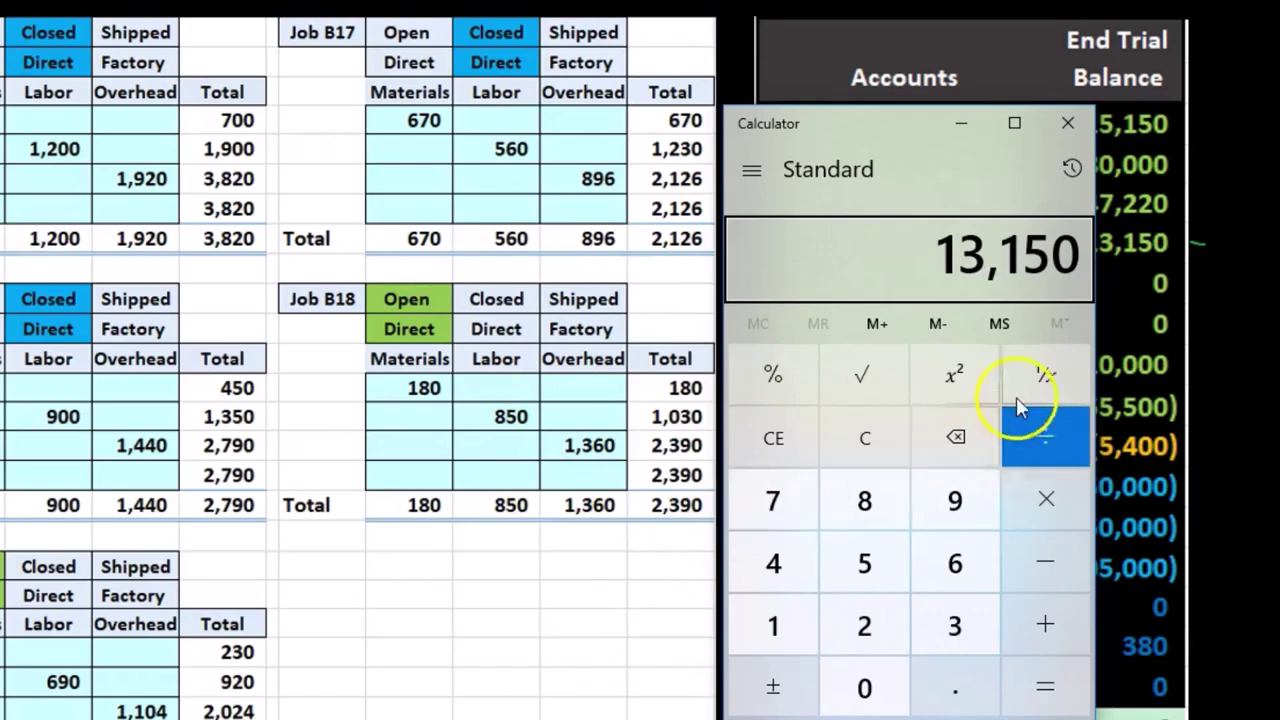
pyautogui.moveTo(830, 123)
pyautogui.mouseDown()
pyautogui.moveTo(657, 134)
pyautogui.moveTo(556, 112)
pyautogui.mouseUp()
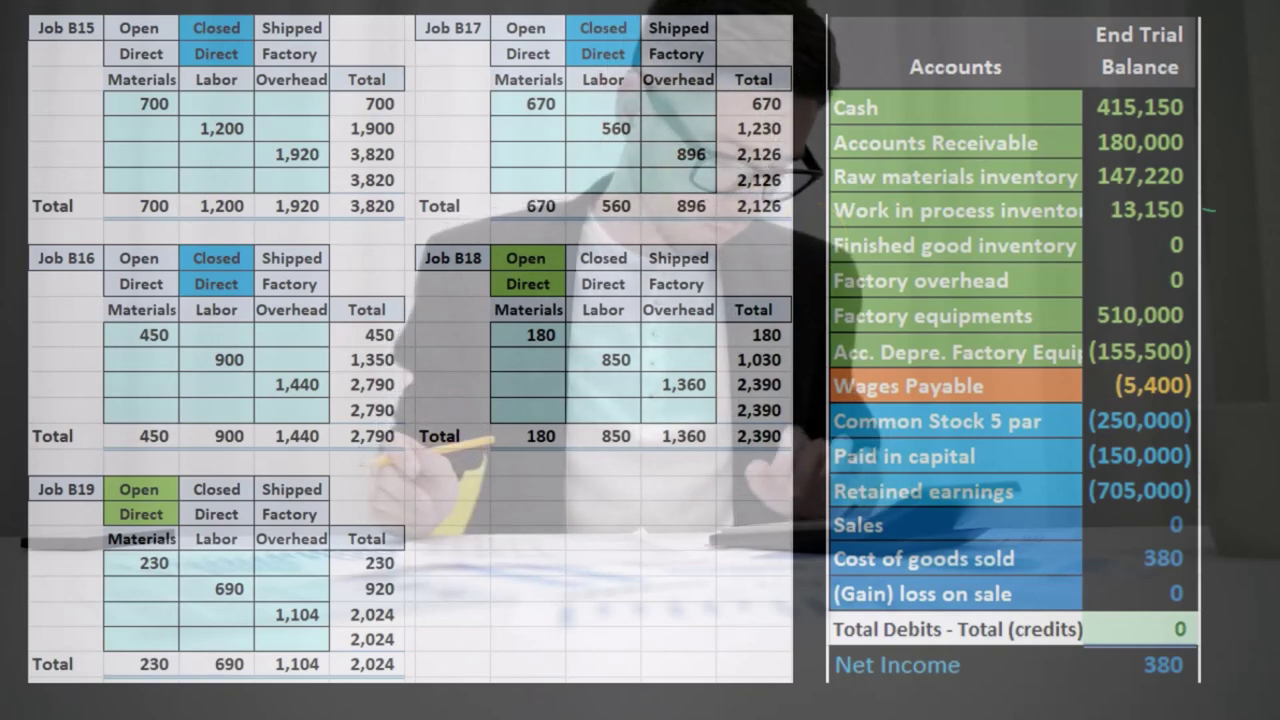
# Sum jobs B15, B16 and B17 (3,820 + 2,790 + 2,126) in Calculator, then return to Excel
pyautogui.click(1016, 348)
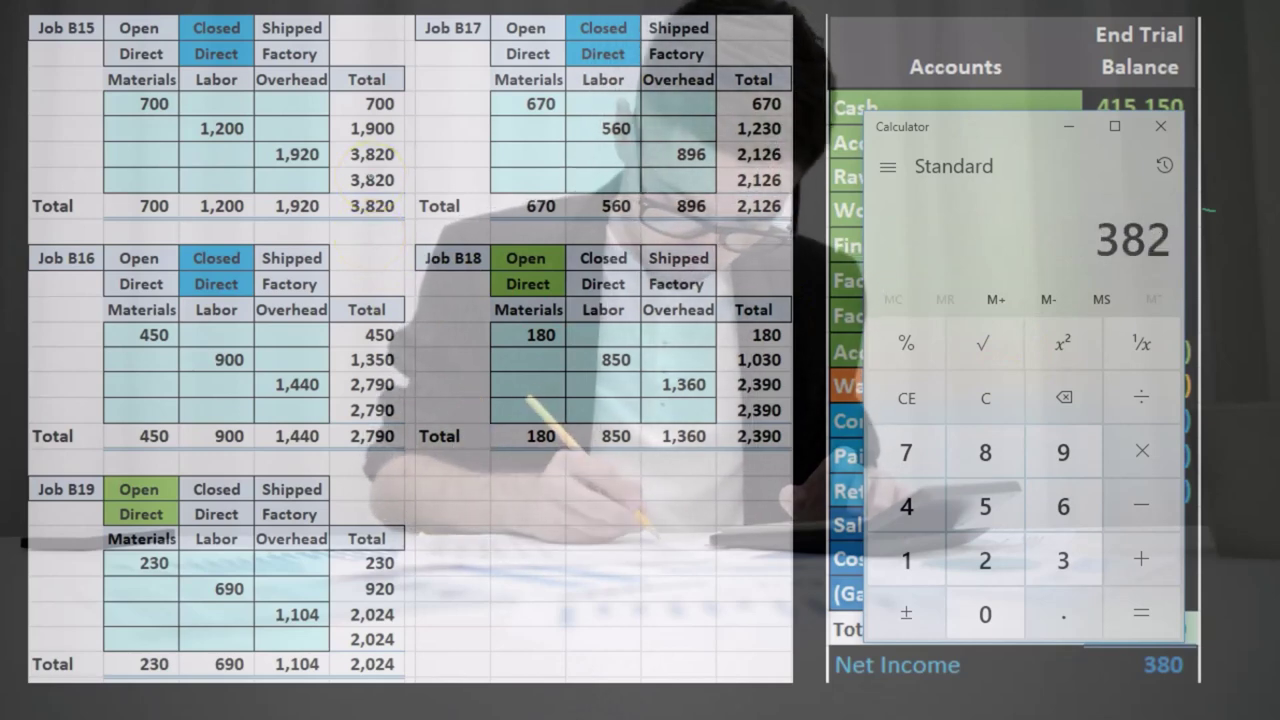
pyautogui.write('0+2')
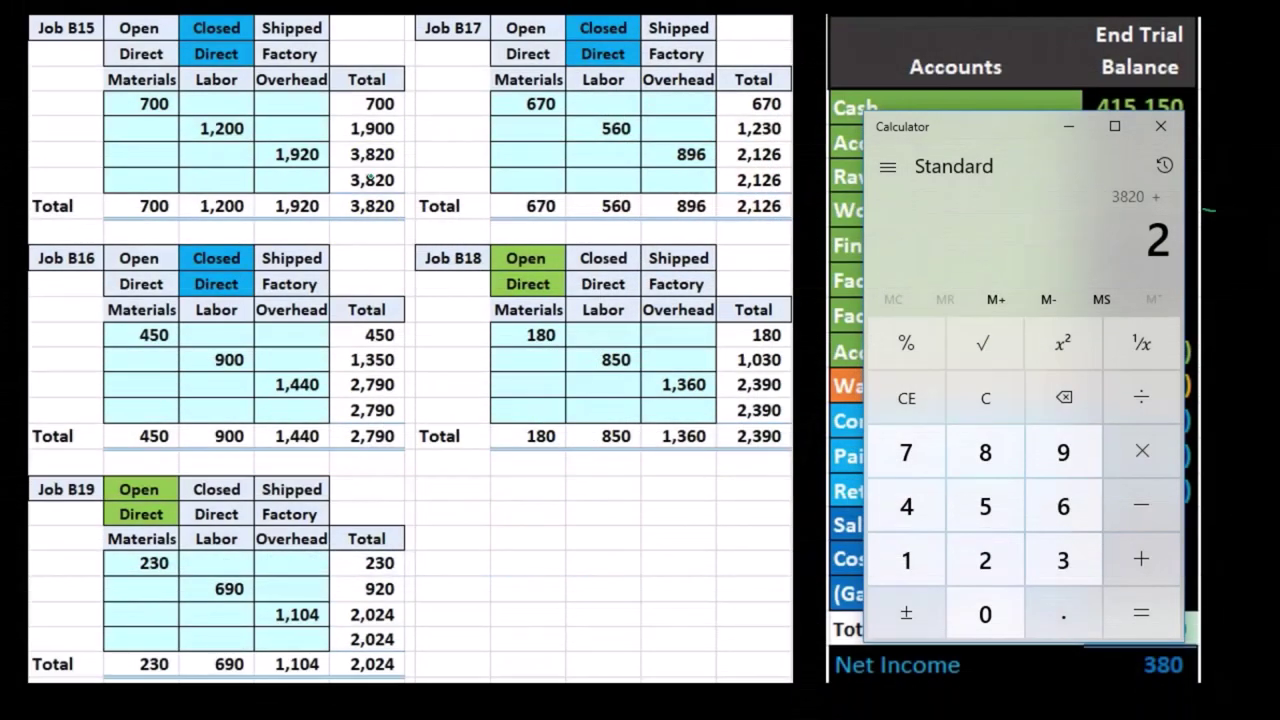
pyautogui.write('5+27')
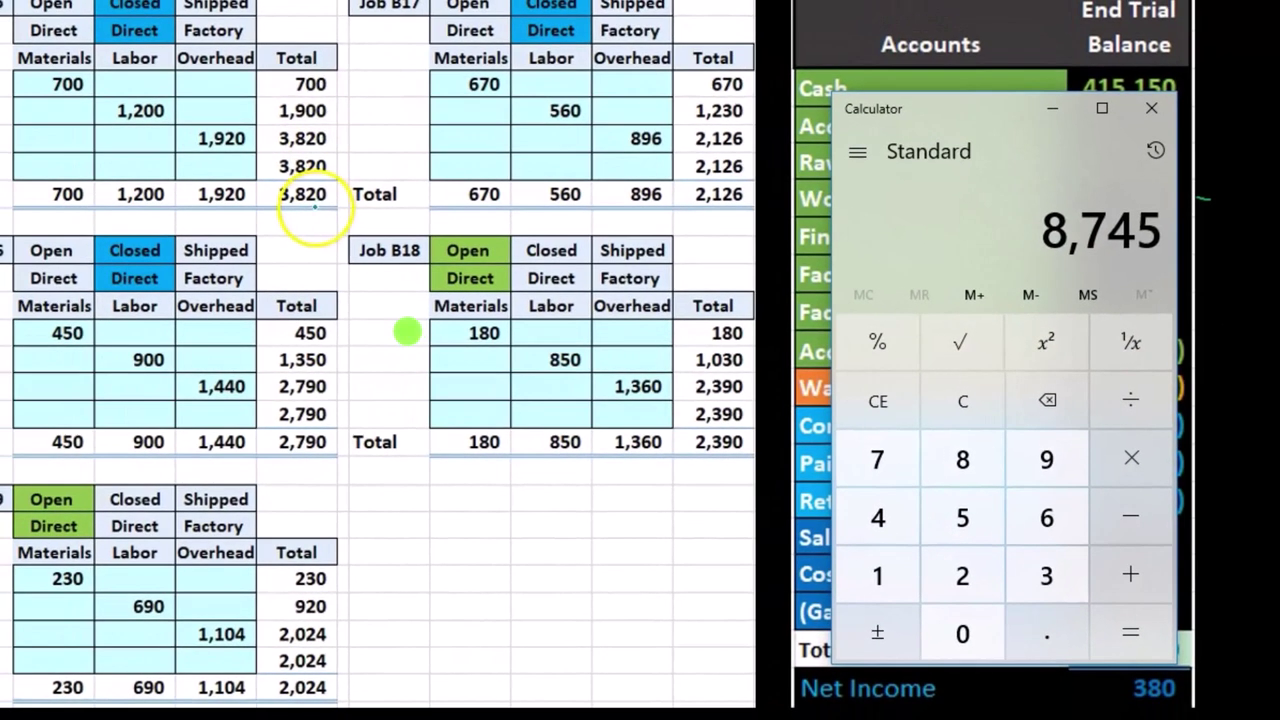
pyautogui.click(335, 212)
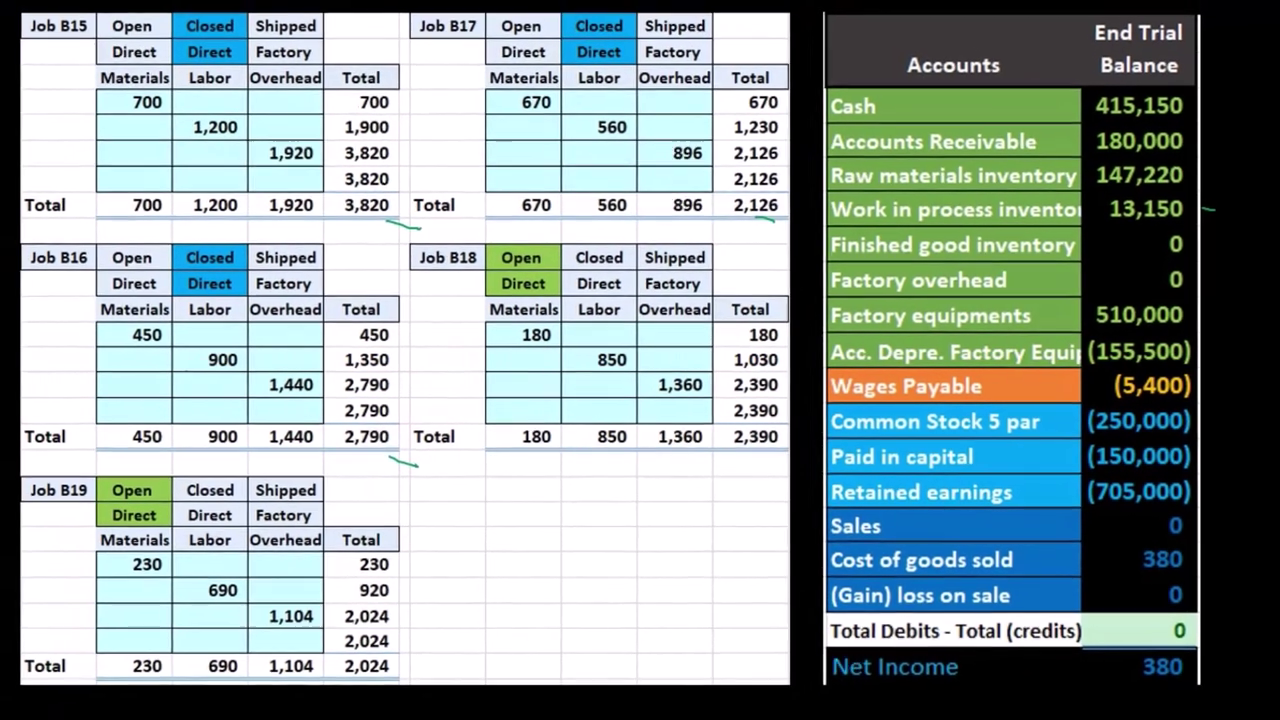
# Switch back to the Calculator showing 8,745
pyautogui.hotkey('alt', 'Tab')
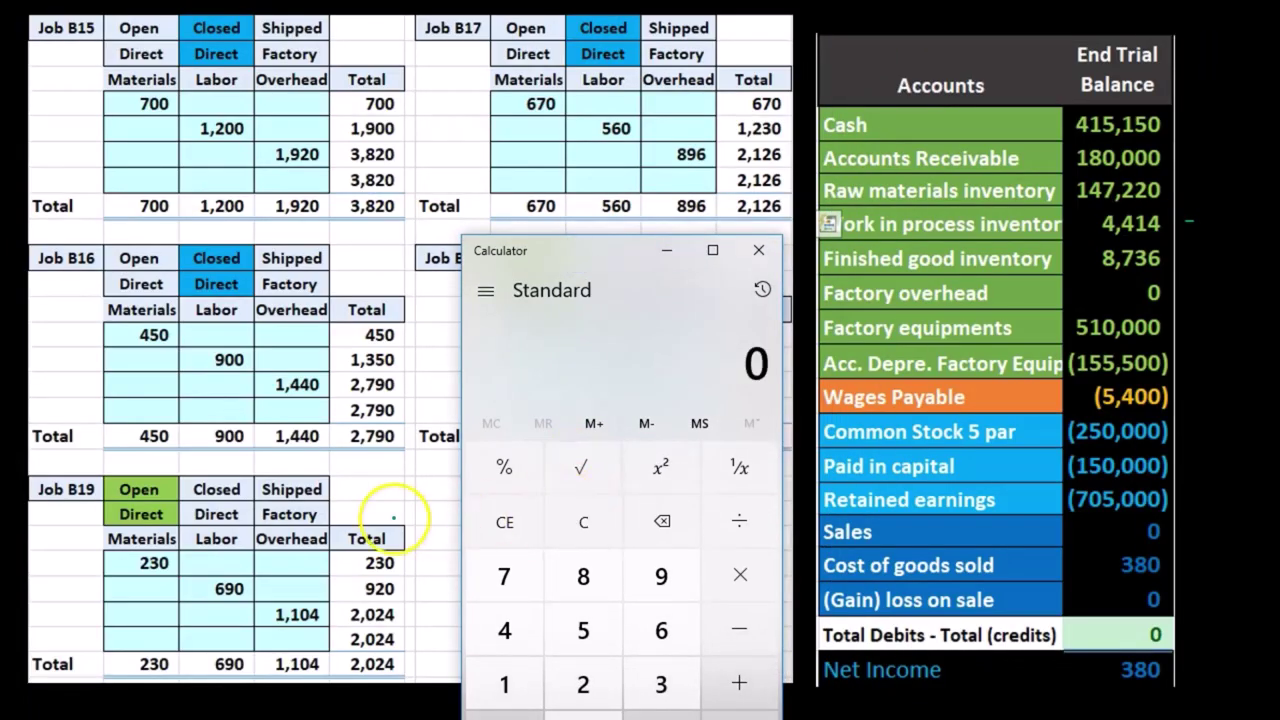
# Total closed jobs 3,820 + 2,790 + 2,126 in Calculator to get 8,736
pyautogui.write('38')
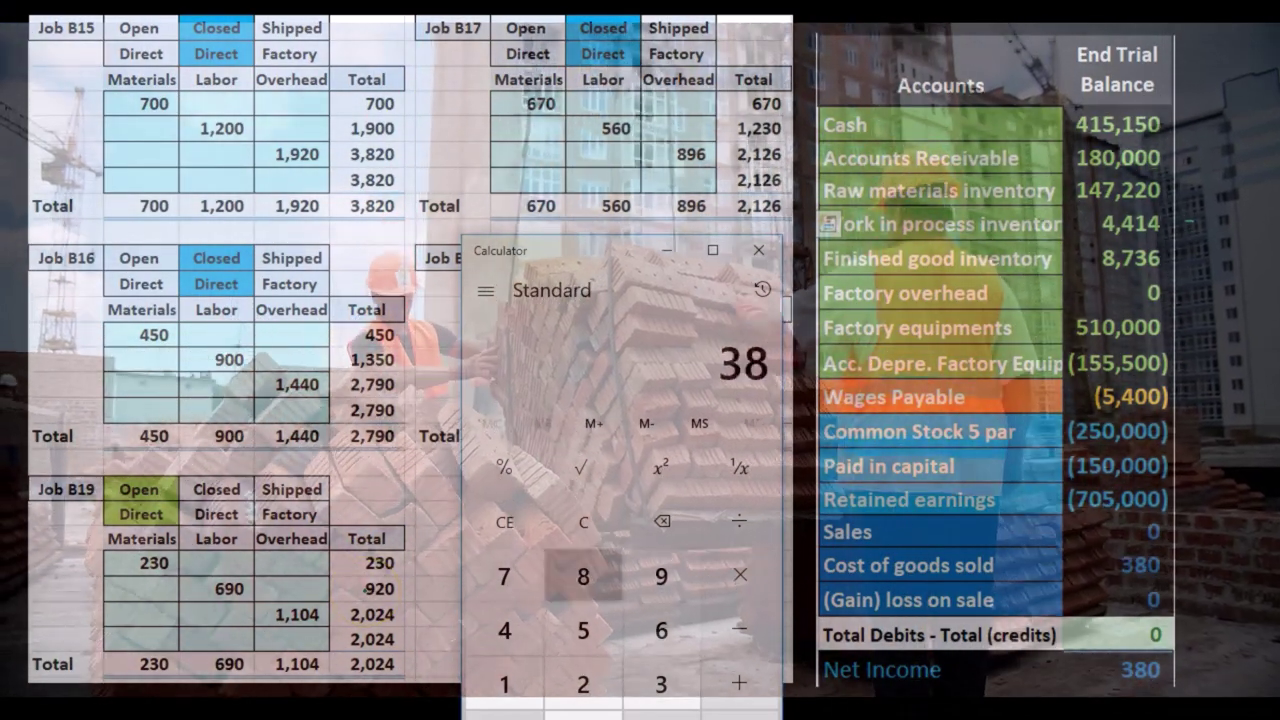
pyautogui.write('20 + 2790 ')
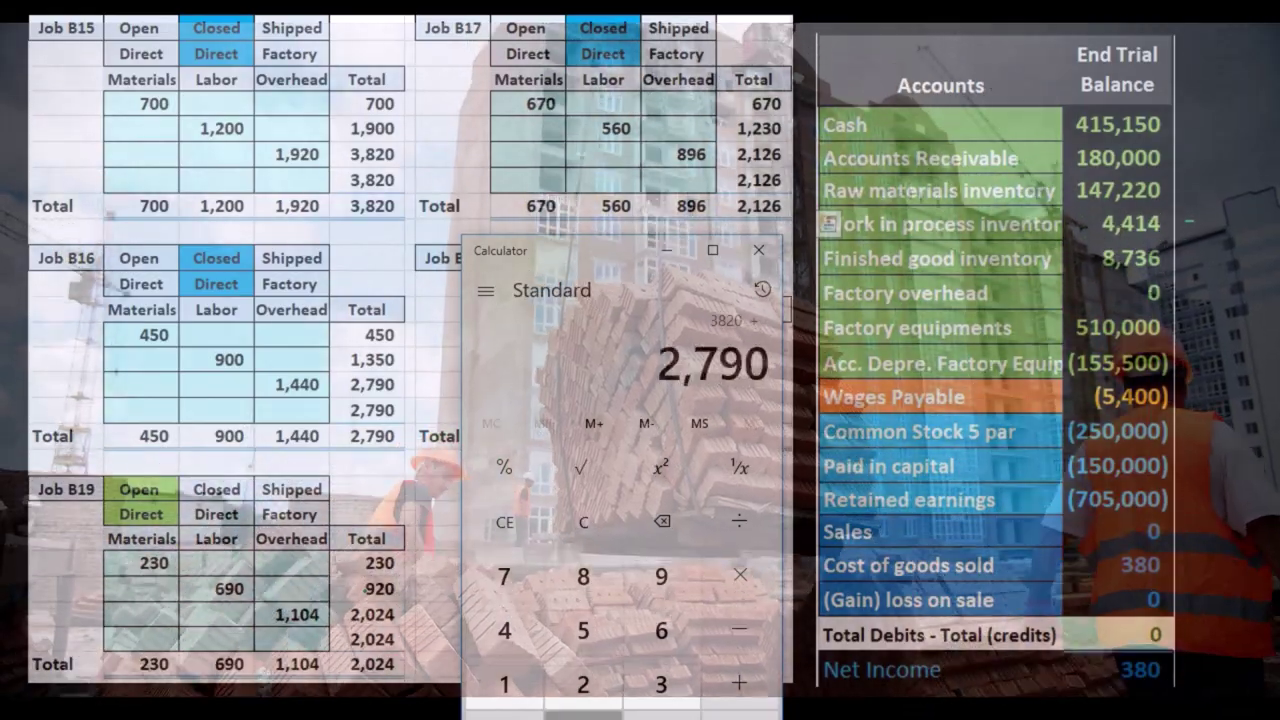
pyautogui.write('+ 2126')
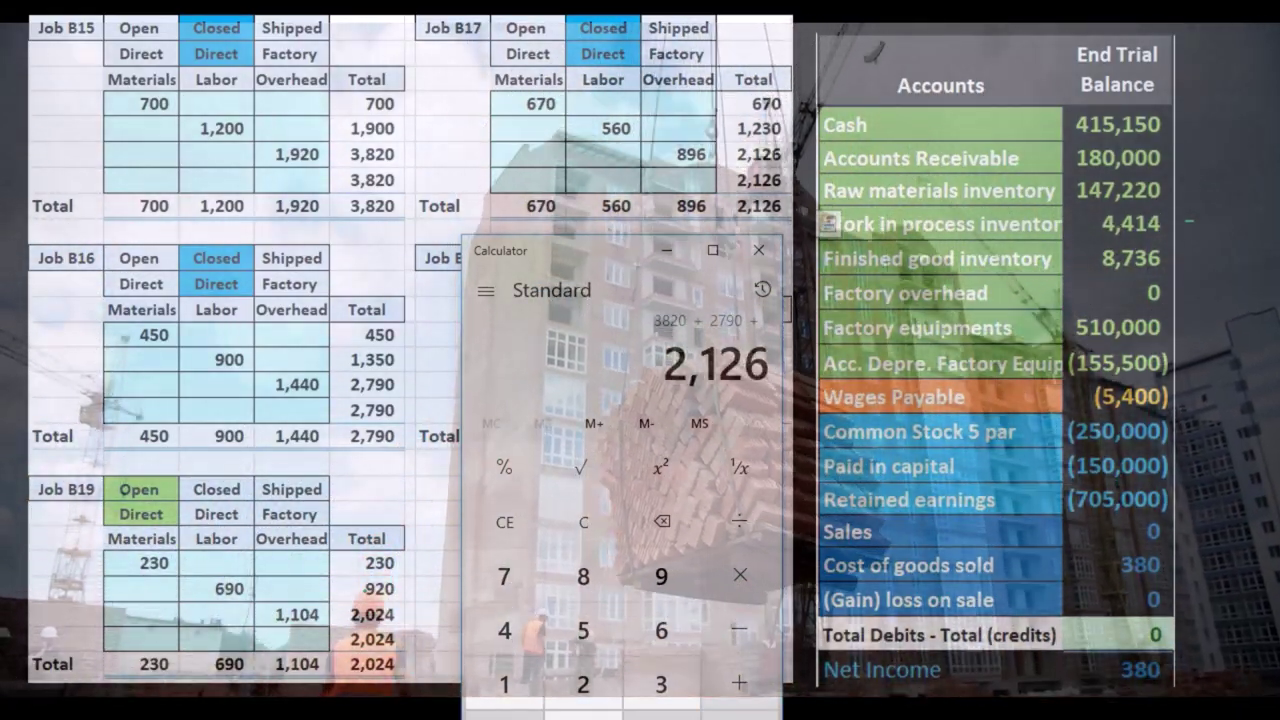
pyautogui.press('Return')
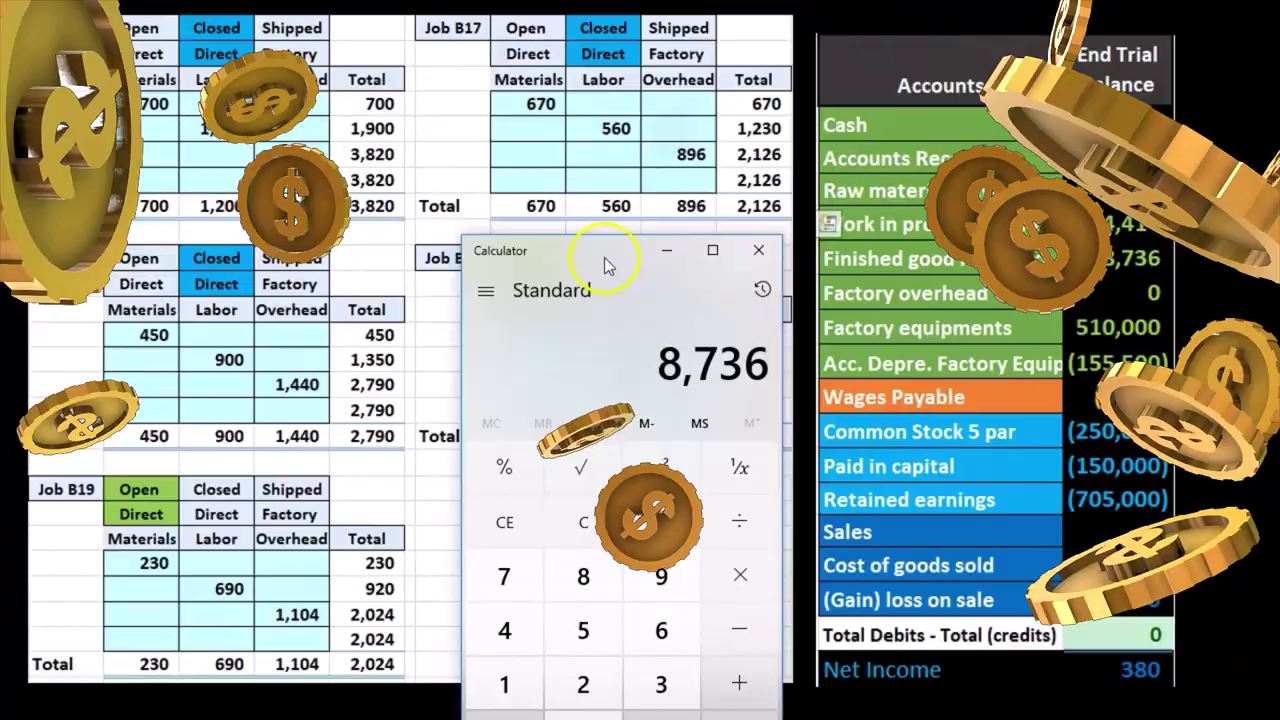
pyautogui.moveTo(606, 257); pyautogui.dragTo(973, 198)
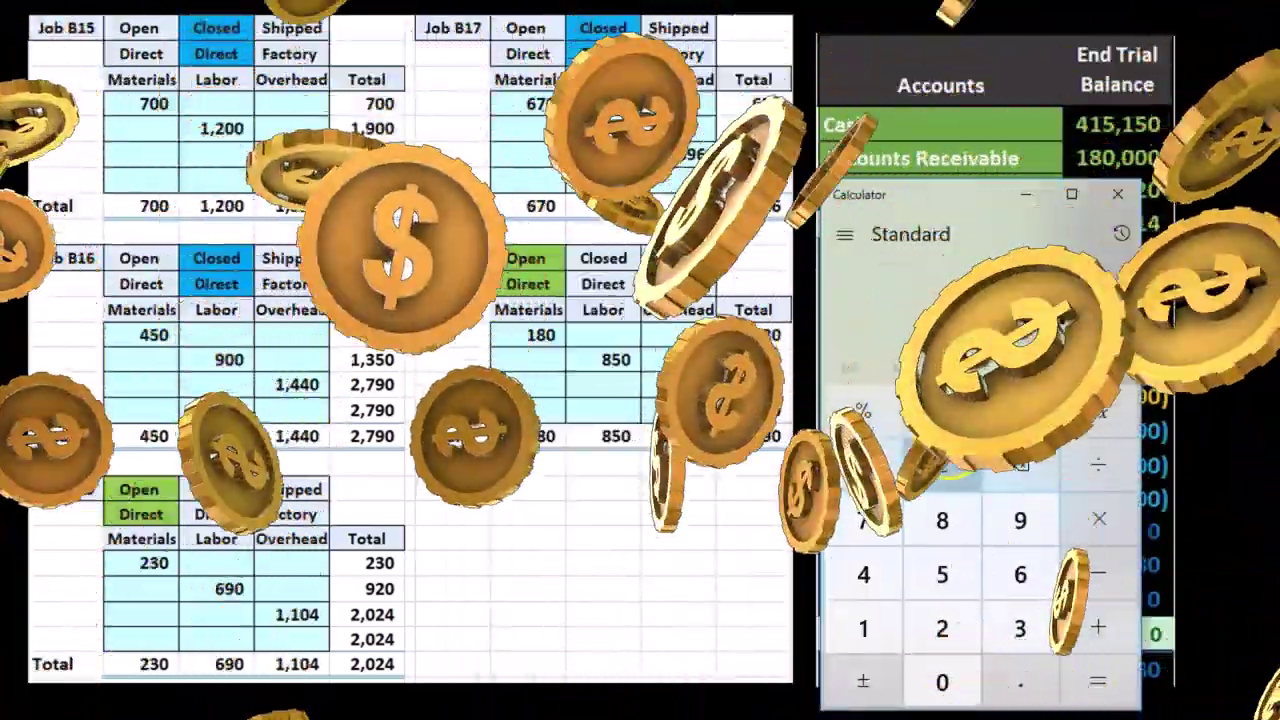
# Clear the Calculator and total open jobs 2,390 + 2,024 to get 4,414
pyautogui.click(871, 452)
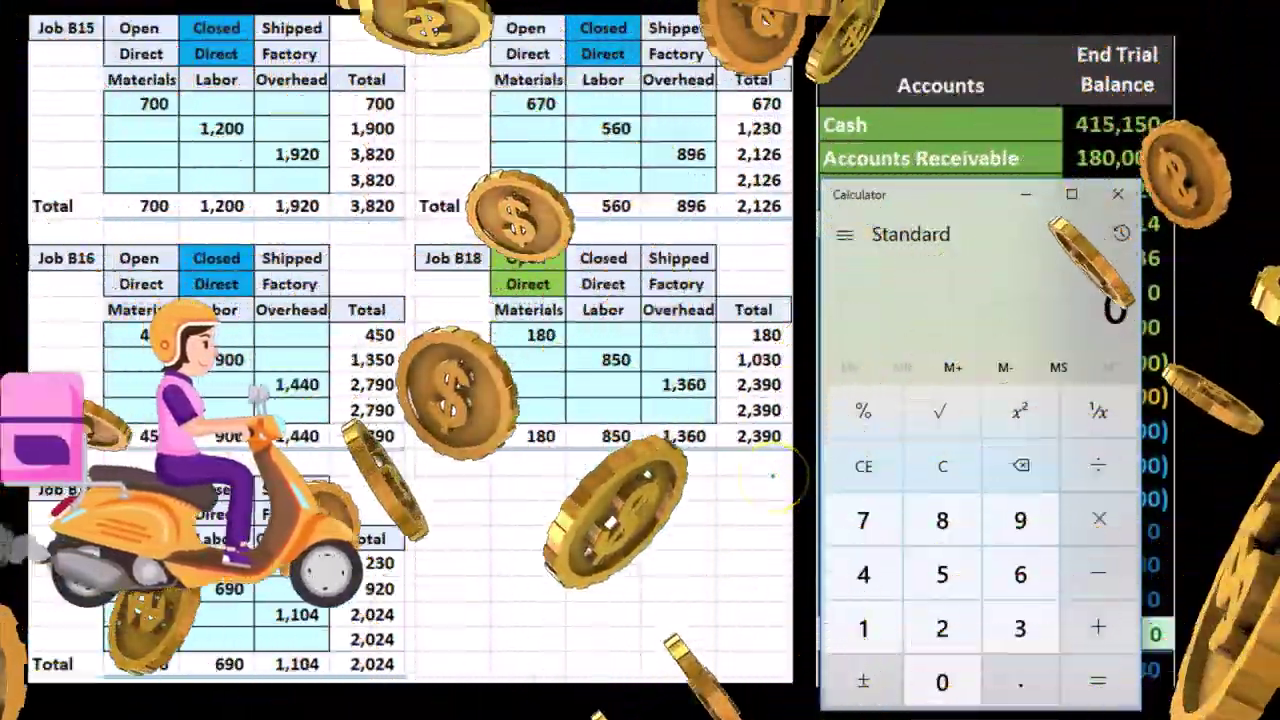
pyautogui.write('2390 + 20')
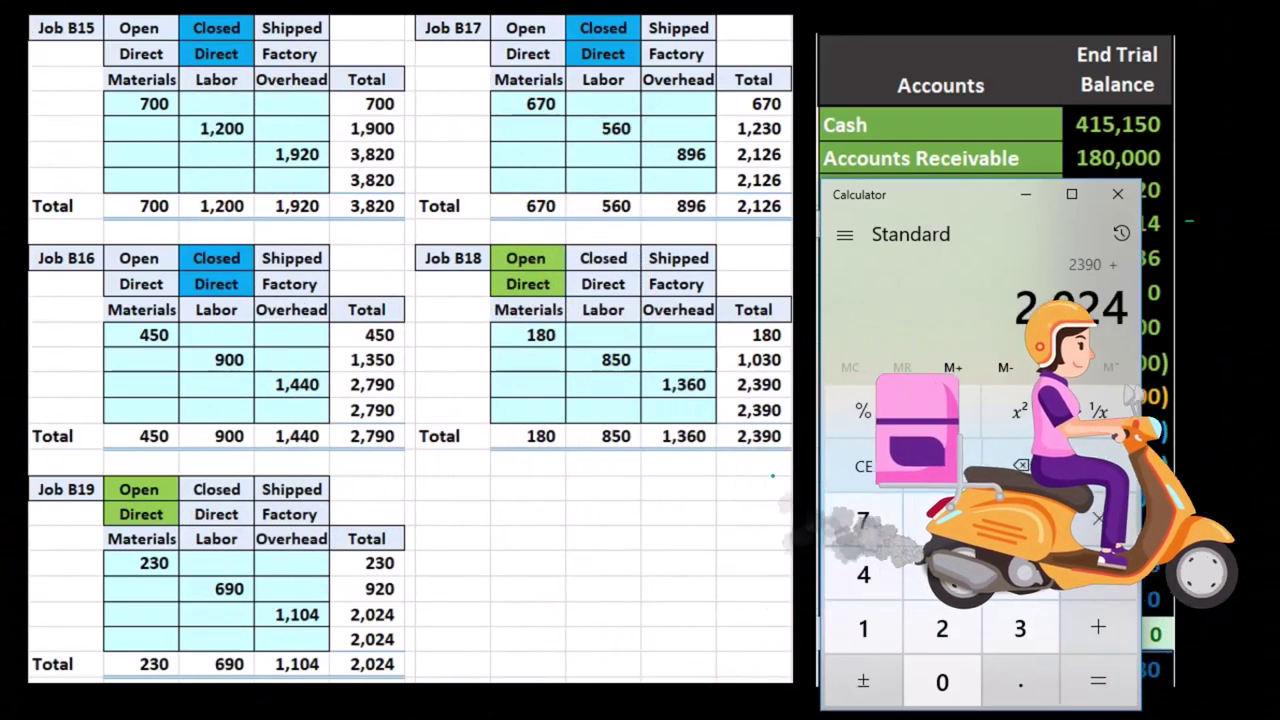
pyautogui.press('Return')
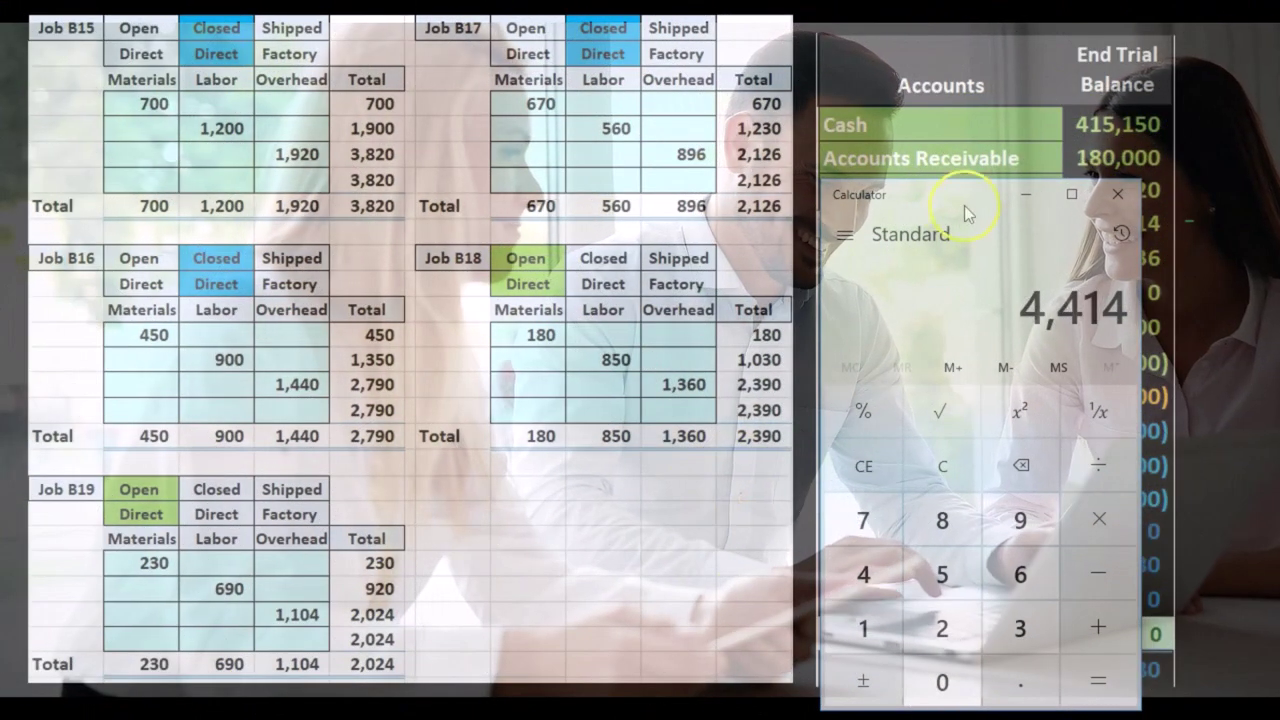
pyautogui.moveTo(968, 200); pyautogui.dragTo(643, 171)
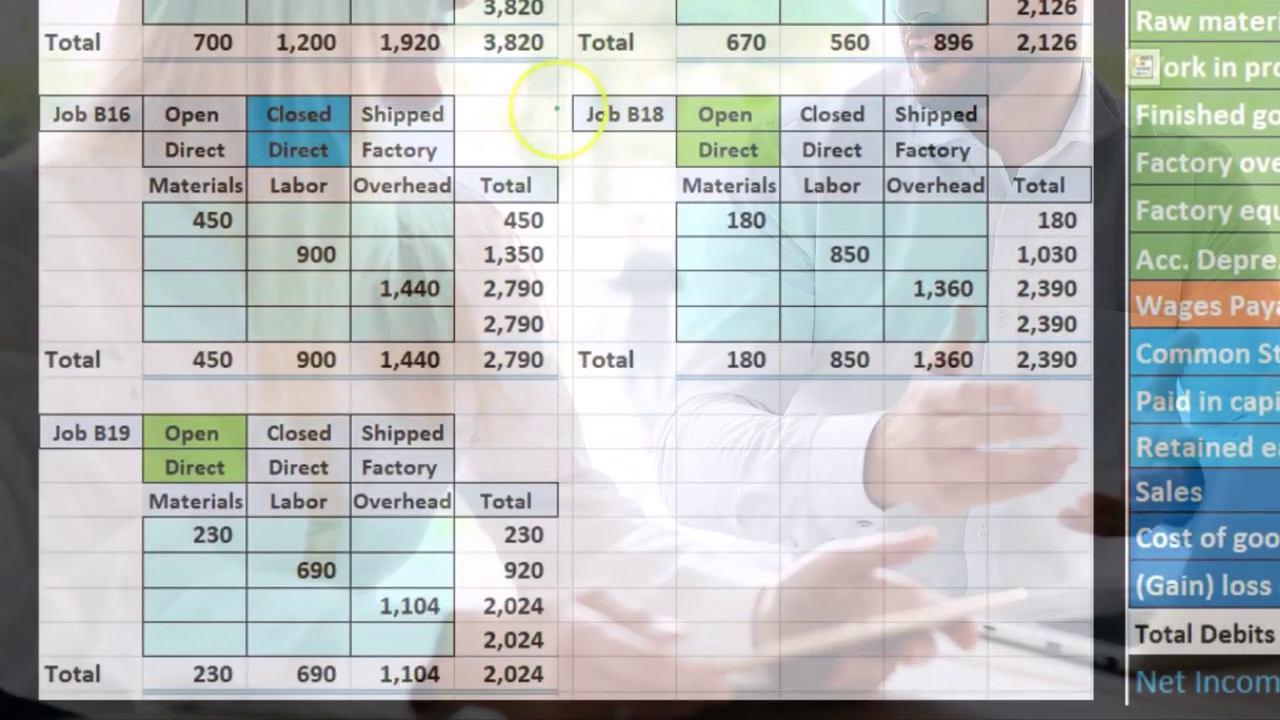
pyautogui.click(639, 360)
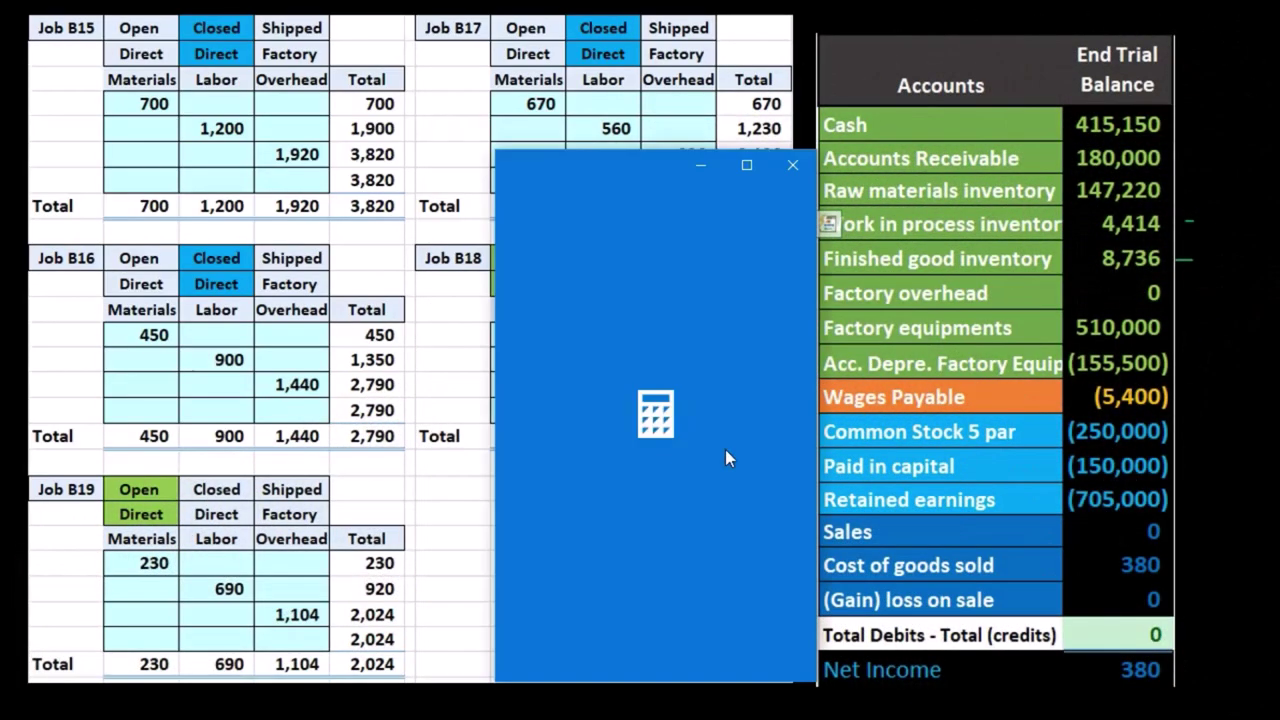
# Compute job B18's 2,390 × 0.3 + 2,390 = 3,107 in Calculator and store it in memory
pyautogui.click(645, 268)
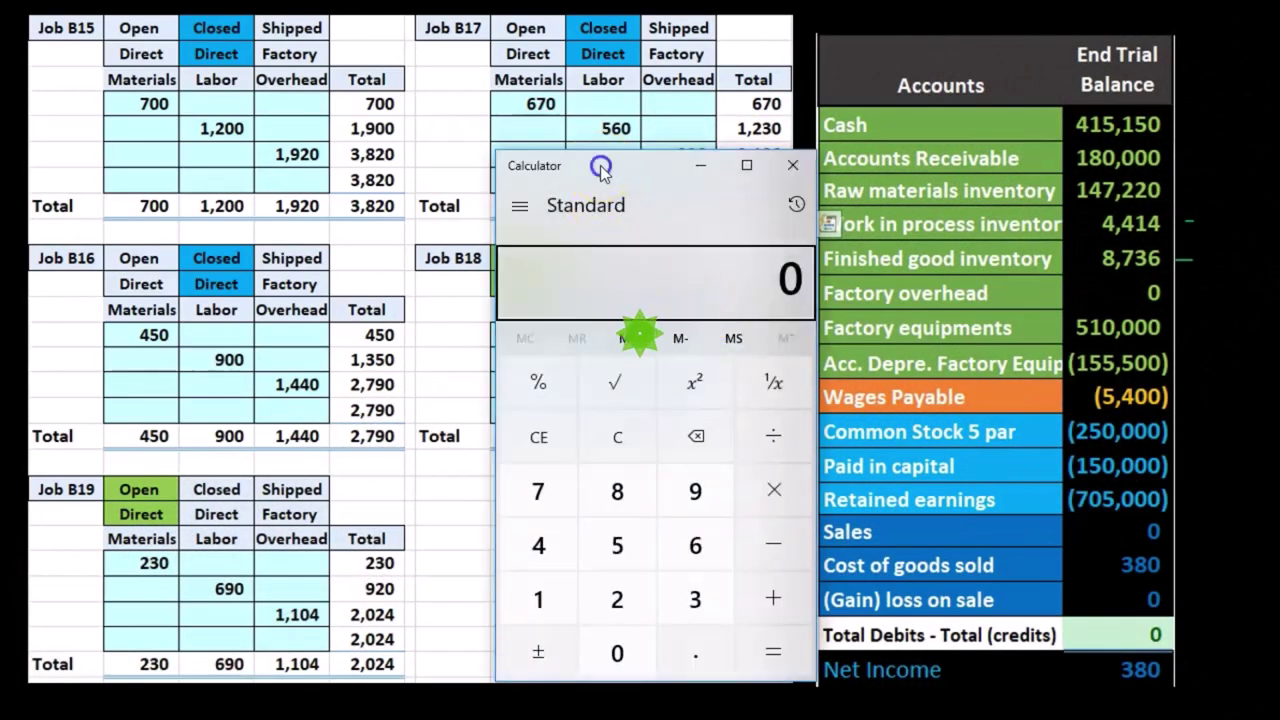
pyautogui.moveTo(600, 170); pyautogui.dragTo(950, 140)
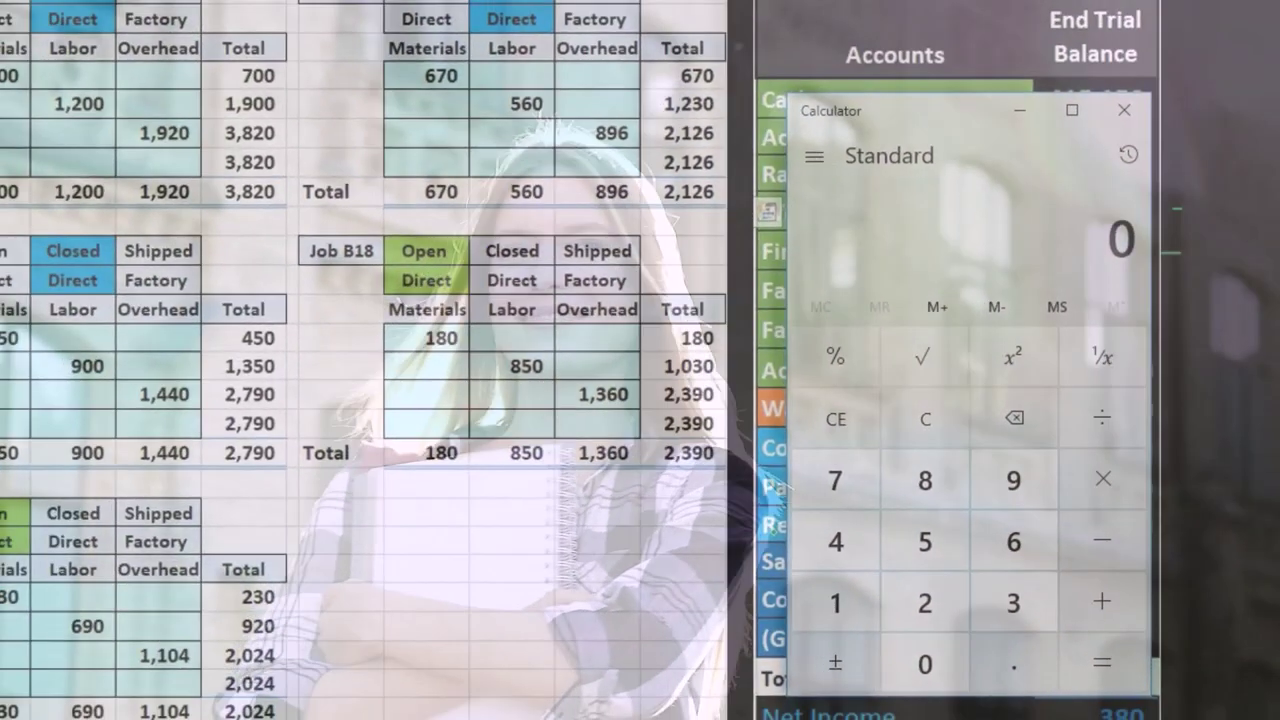
pyautogui.write('.6')
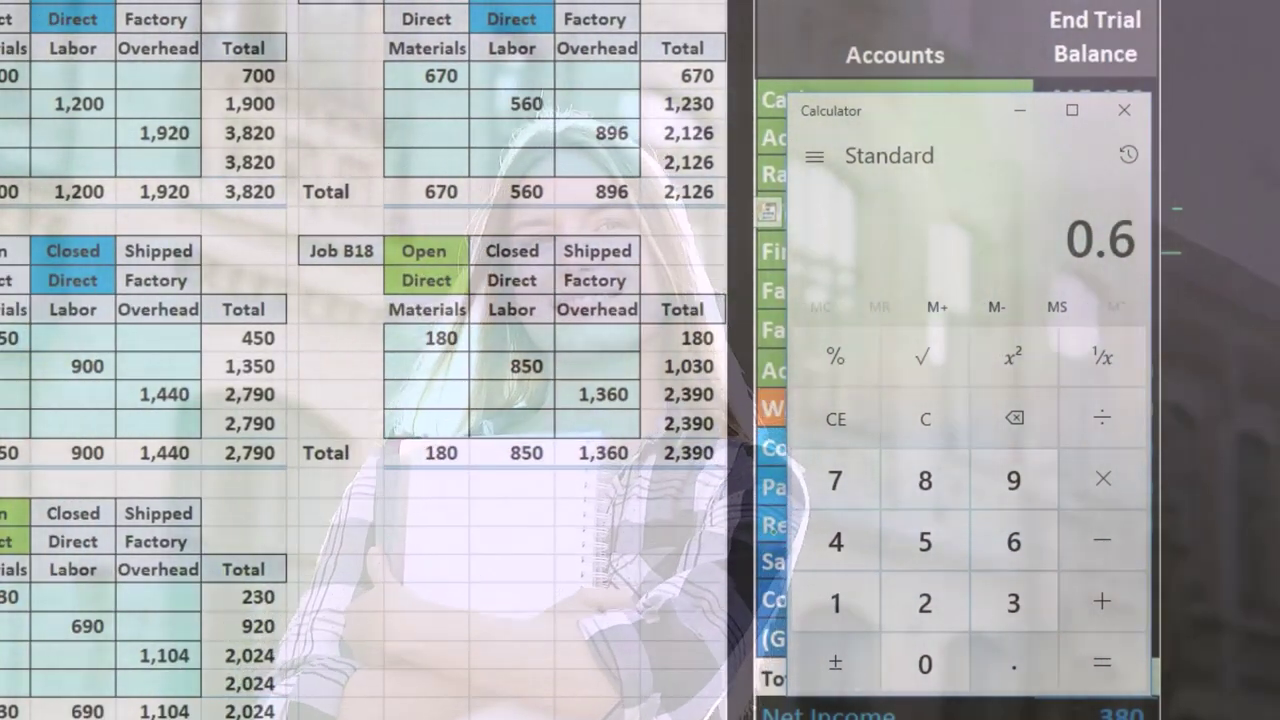
pyautogui.press('Escape')
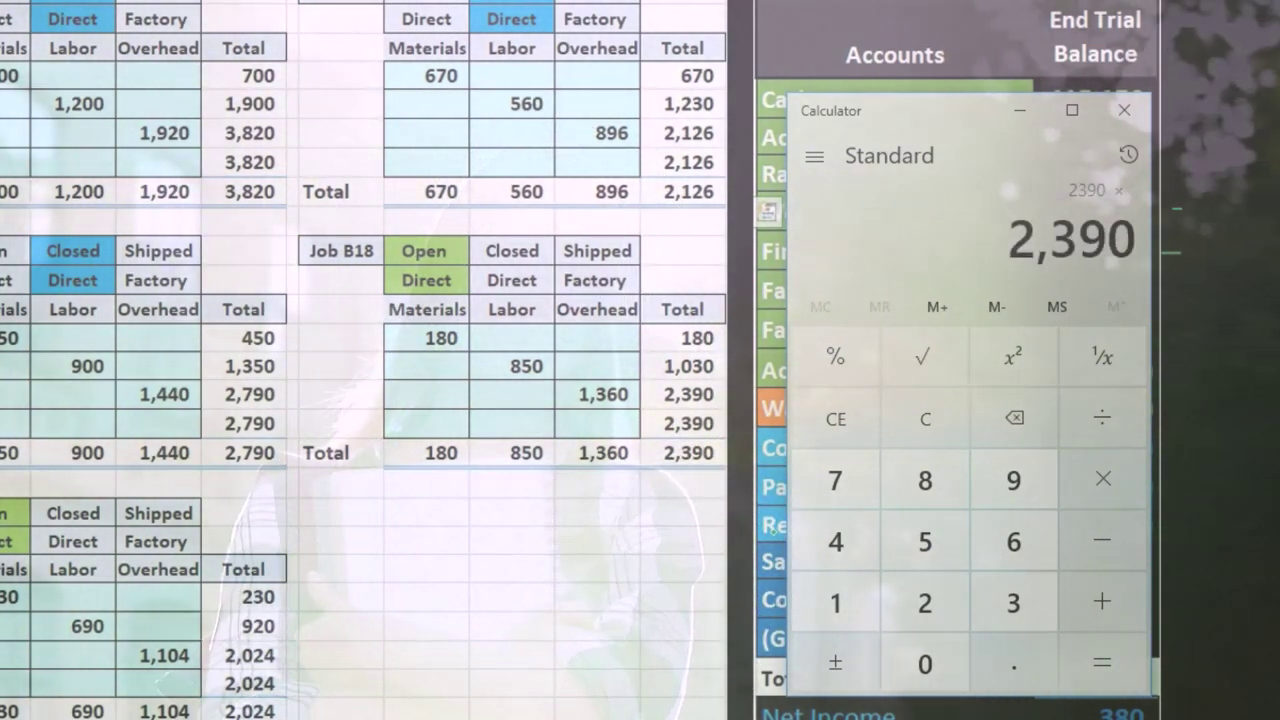
pyautogui.write('.3')
pyautogui.press('Return')
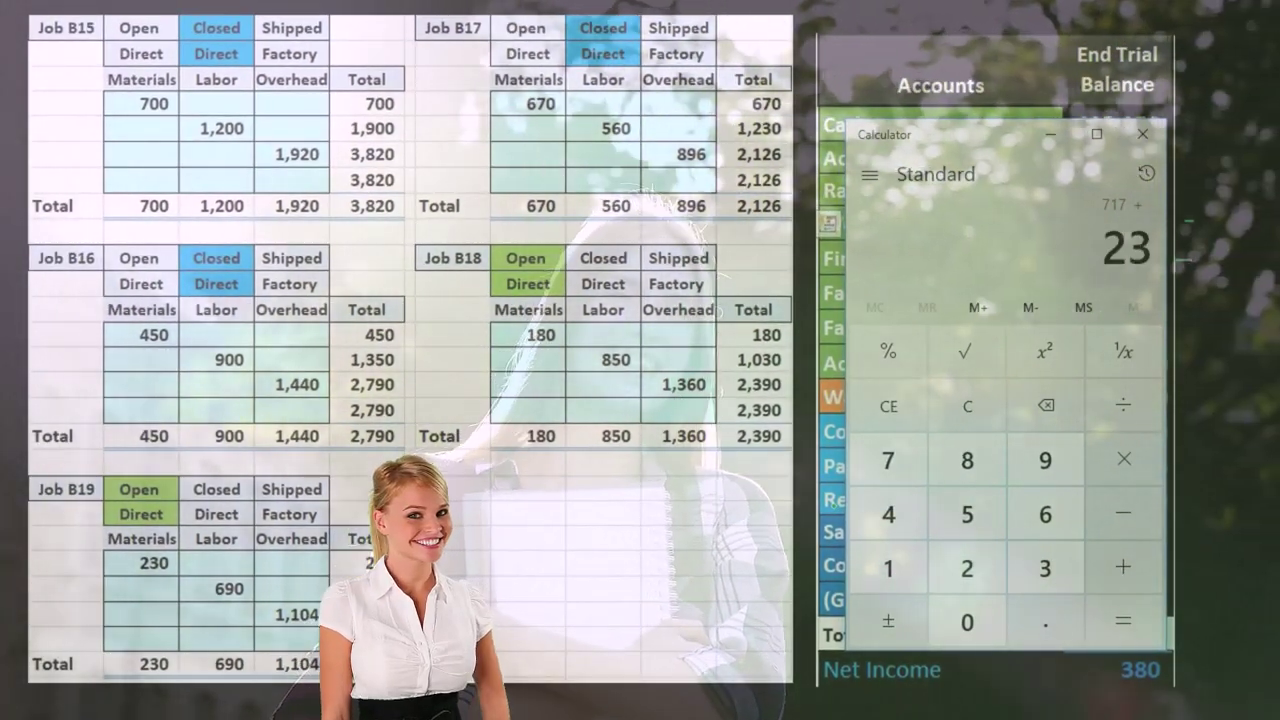
pyautogui.write('0')
pyautogui.press('Return')
pyautogui.click(1074, 310)
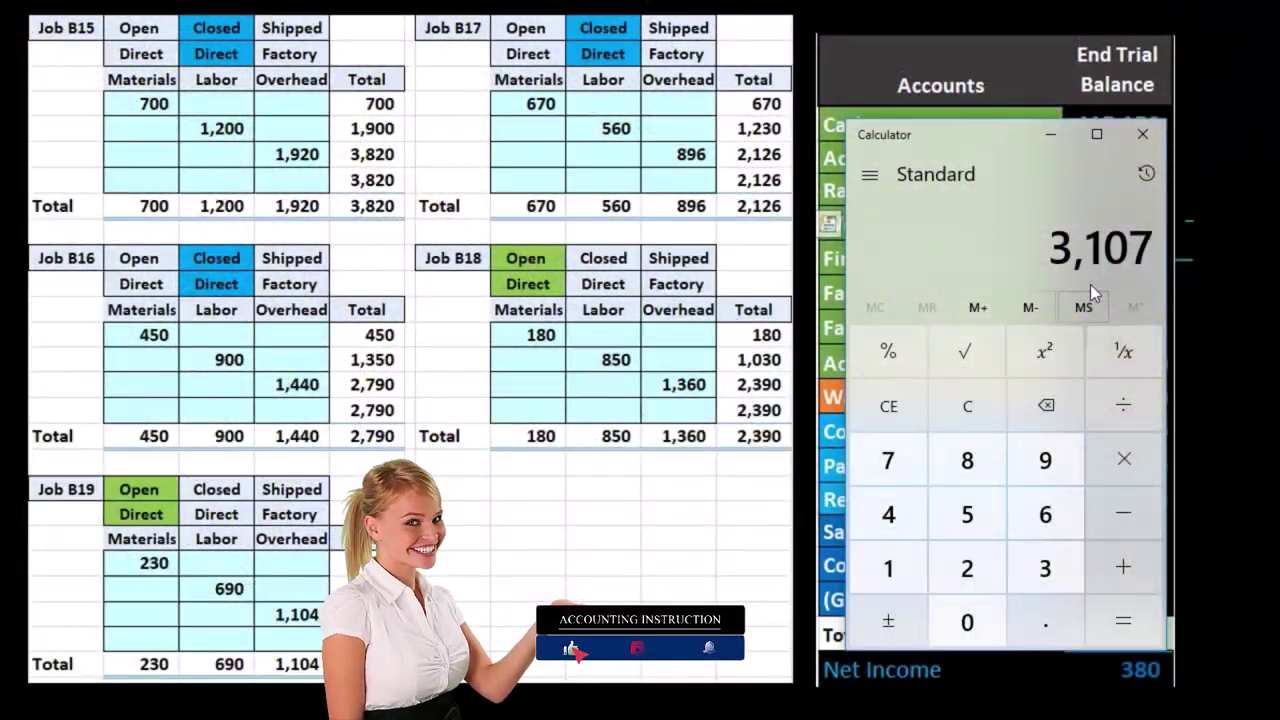
# Close the Calculator to reveal the job sheets and balanced trial balance
pyautogui.click(1143, 135)
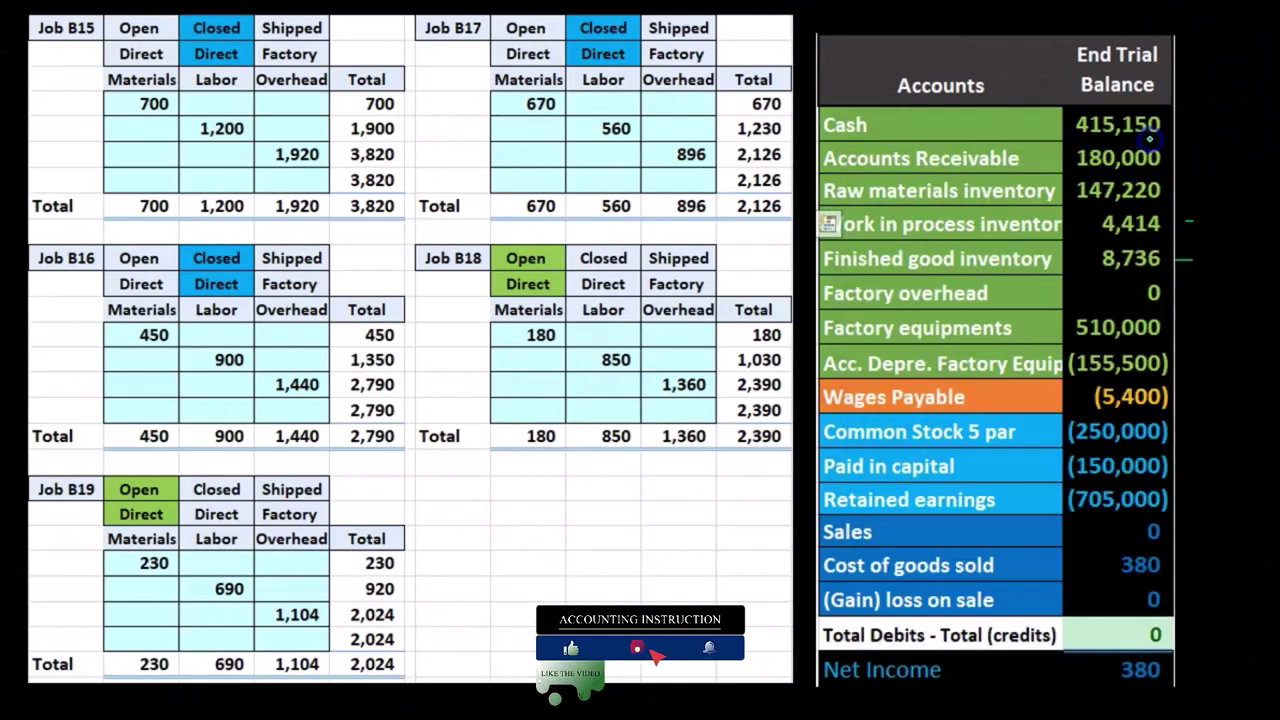